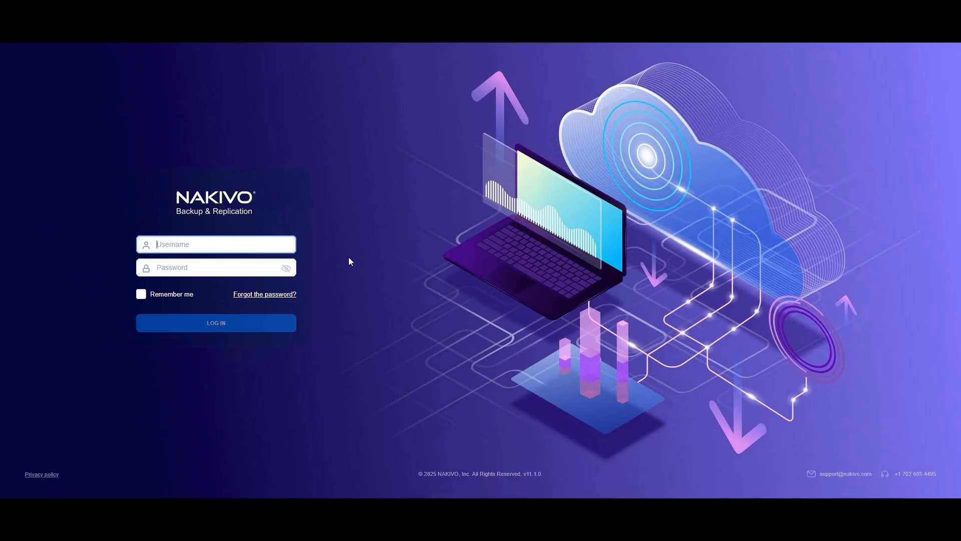
Sign in to NAKIVO with the administrator username and the account password
text(admin)
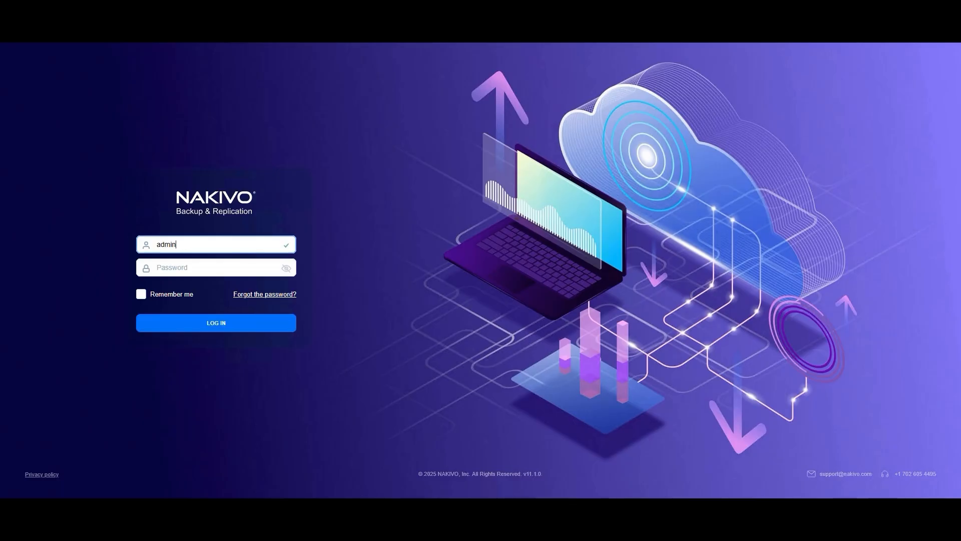
key(Tab)
text(p)
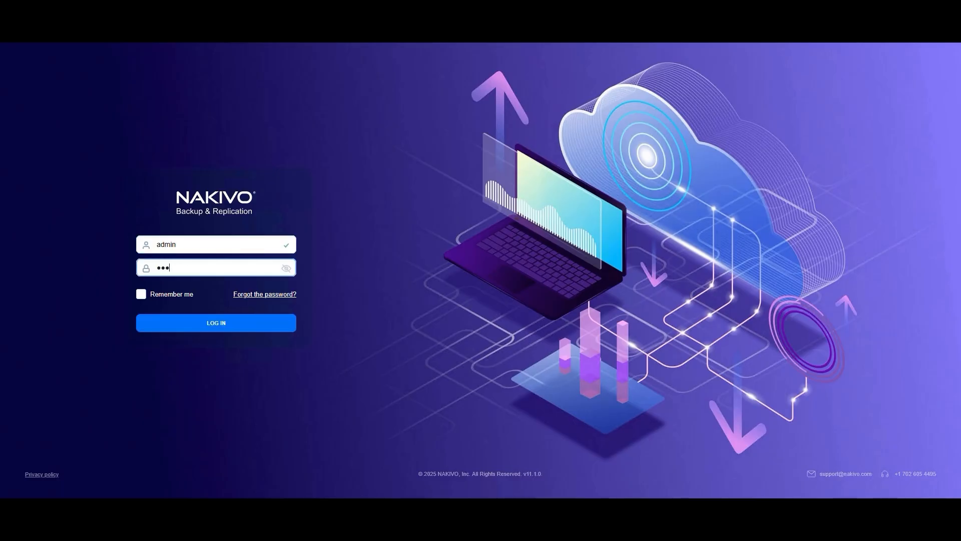
key(Return)
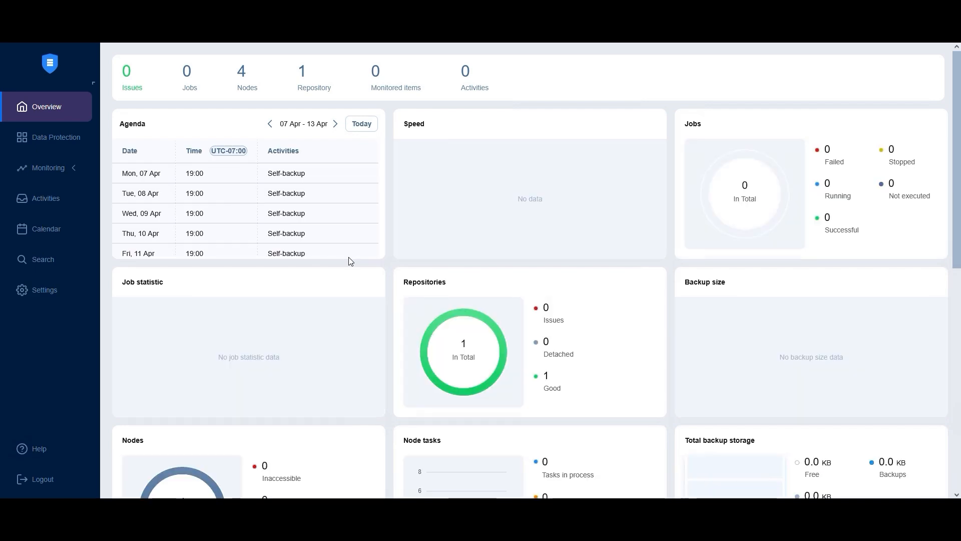
Create a new Replication for Proxmox VE job from Data Protection
click(55, 140)
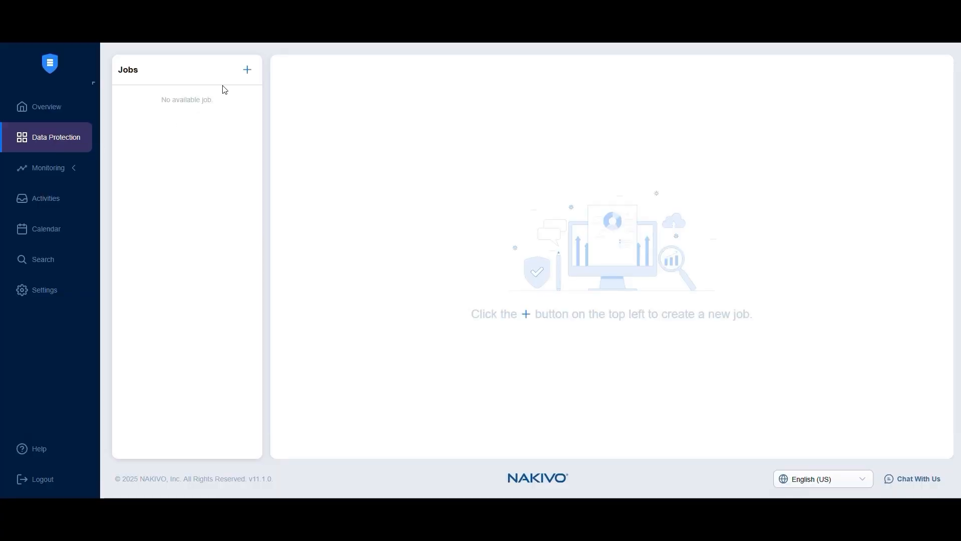
click(248, 70)
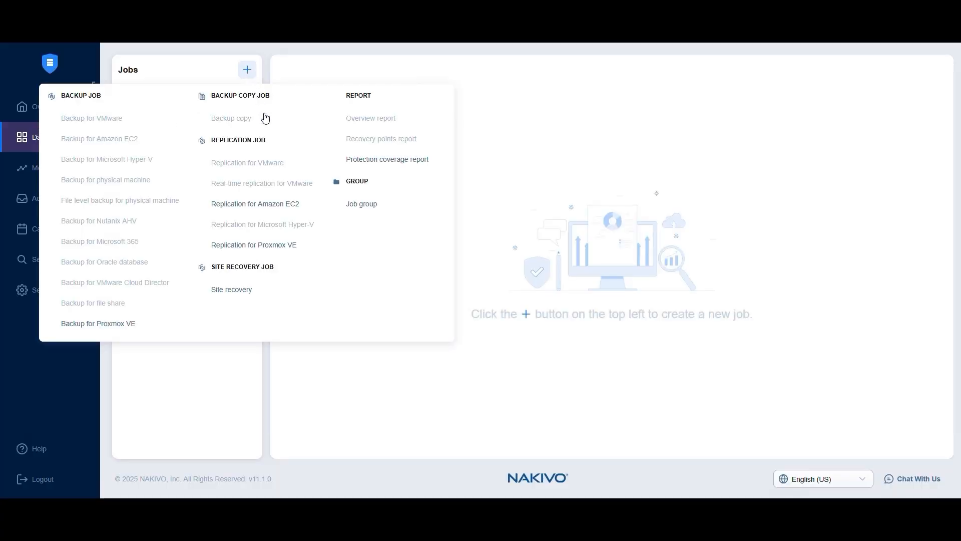
click(272, 246)
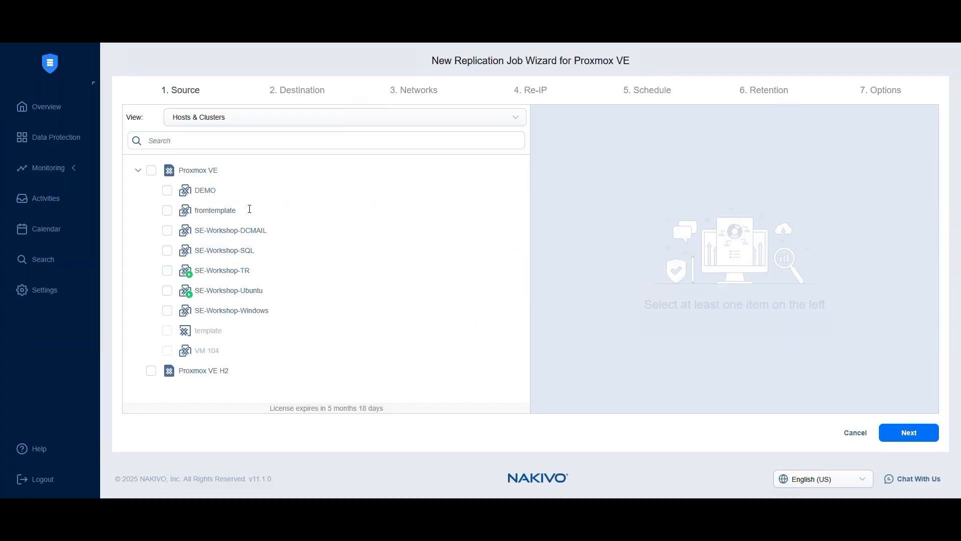
Select SE-Workshop-Ubuntu and SE-Workshop-TR as sources, moving SE-Workshop-TR to the top
click(167, 292)
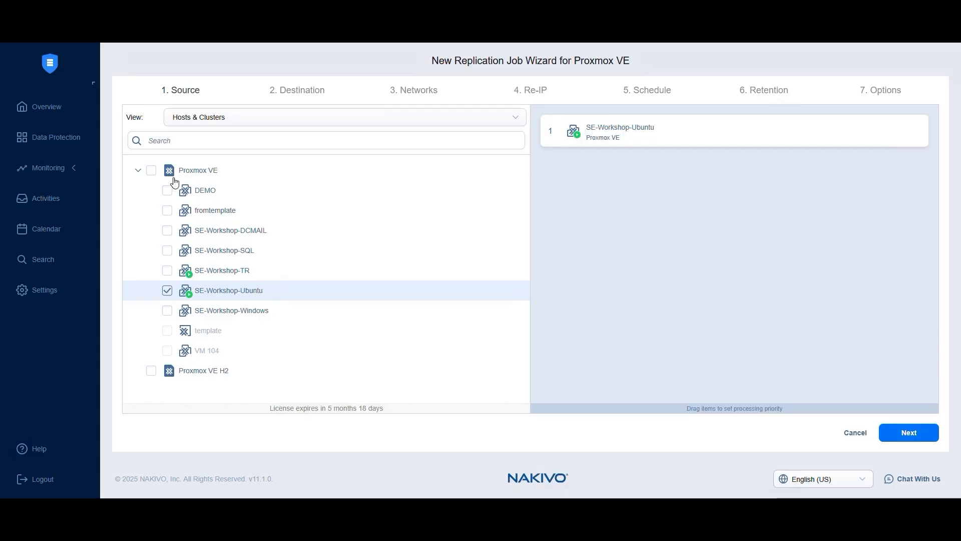
click(188, 119)
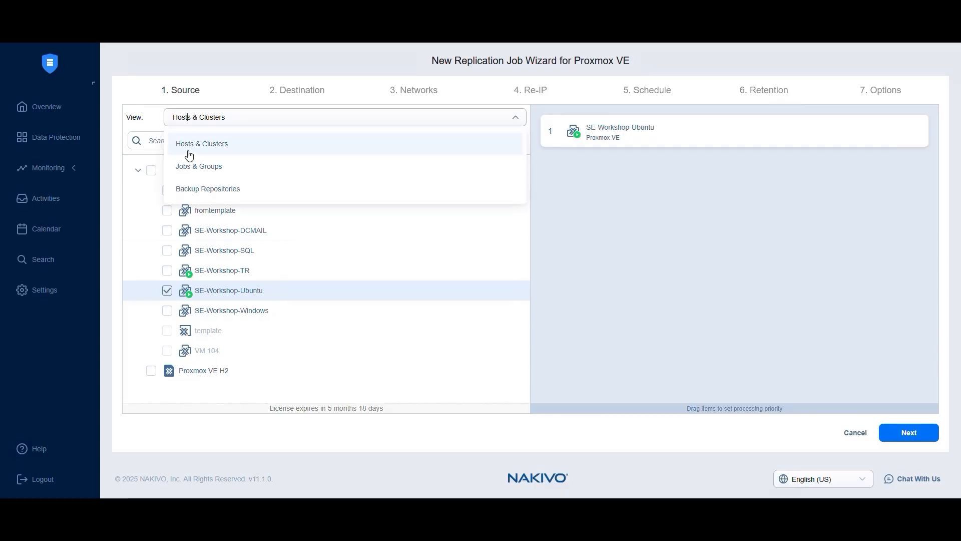
click(202, 120)
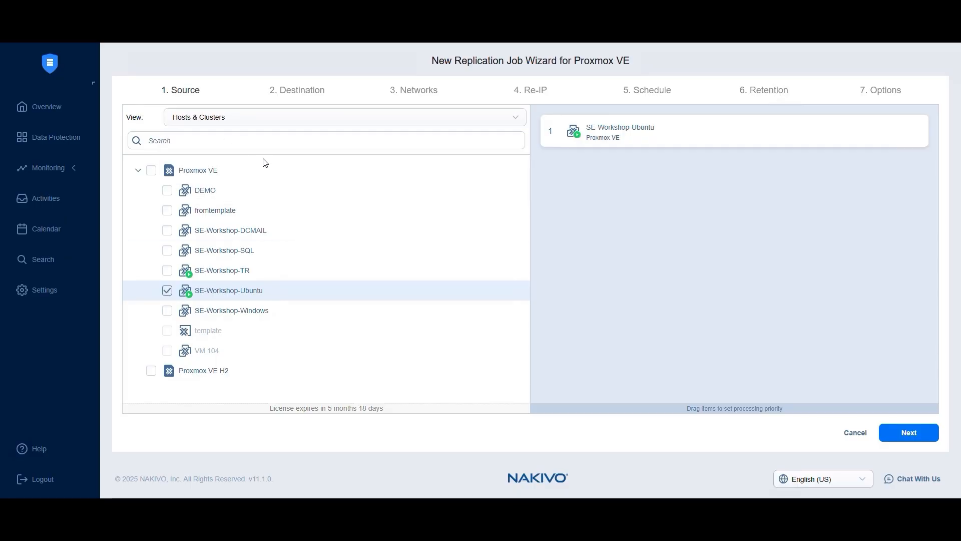
click(167, 270)
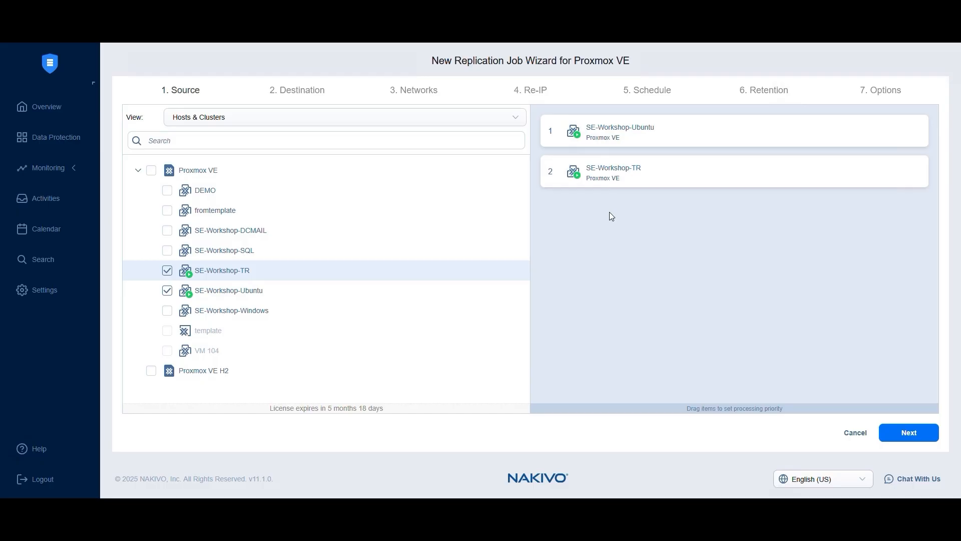
drag(612, 171, 612, 132)
Set the destination container to Proxmox VE H2 and storage to datastore, leaving the pool unset
click(900, 436)
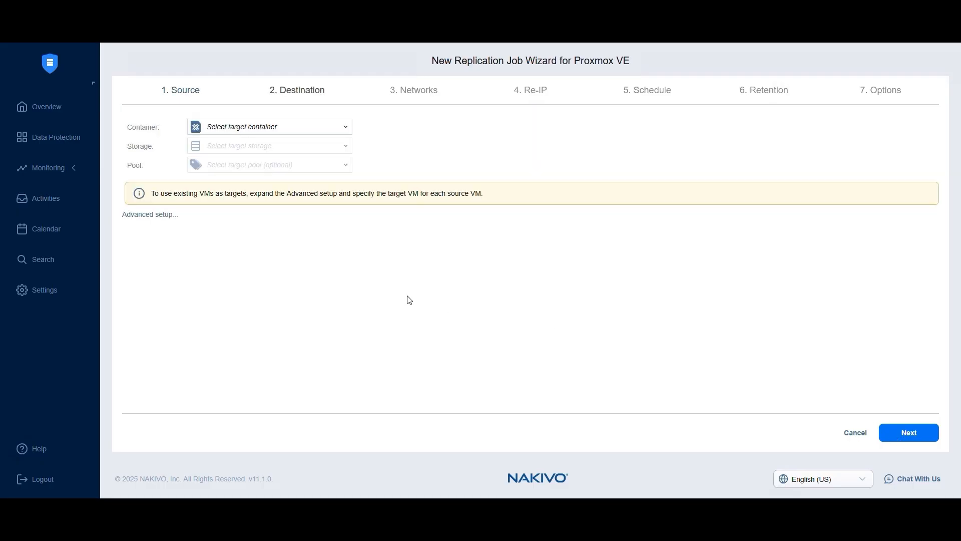
click(254, 130)
click(256, 185)
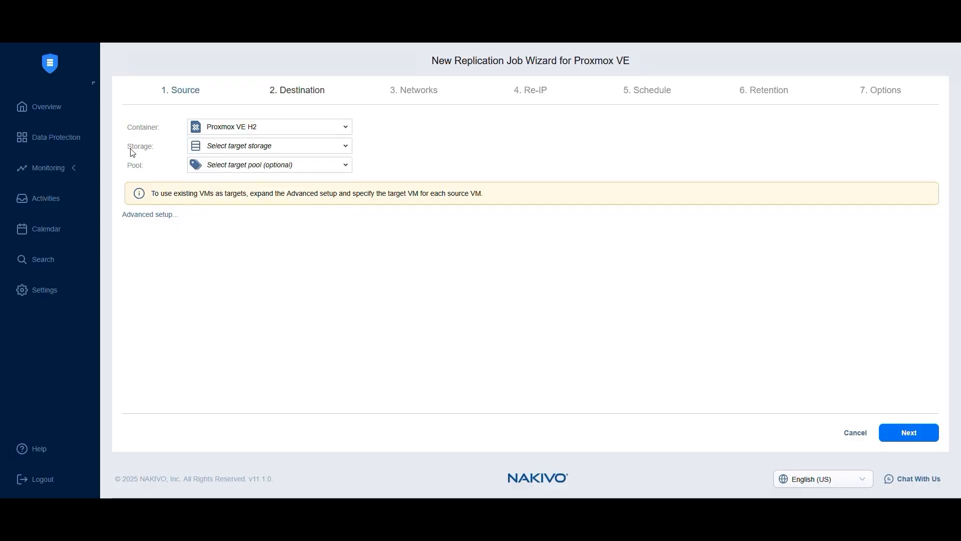
click(229, 153)
click(265, 203)
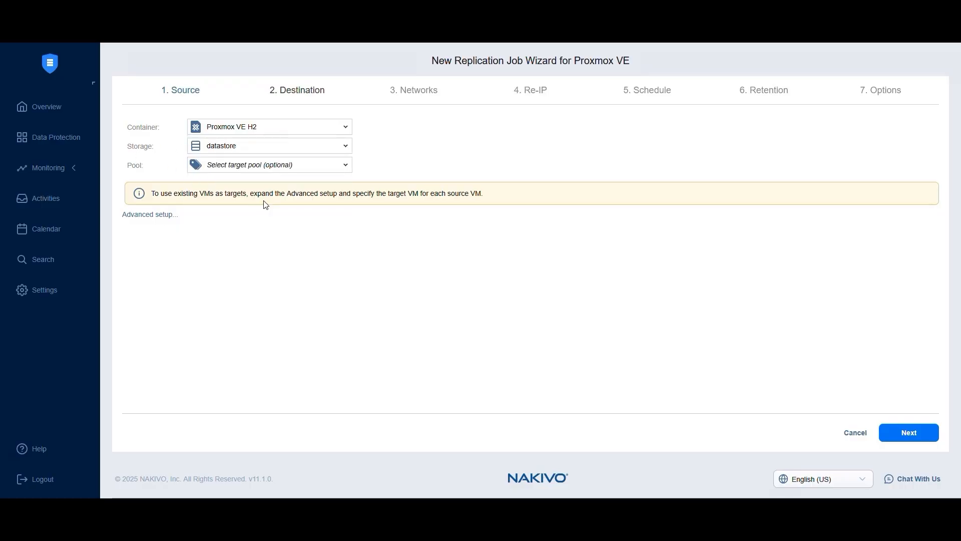
click(228, 171)
click(213, 200)
In Advanced setup, keep creating new target VMs for both VMs, then proceed to Networks
click(155, 217)
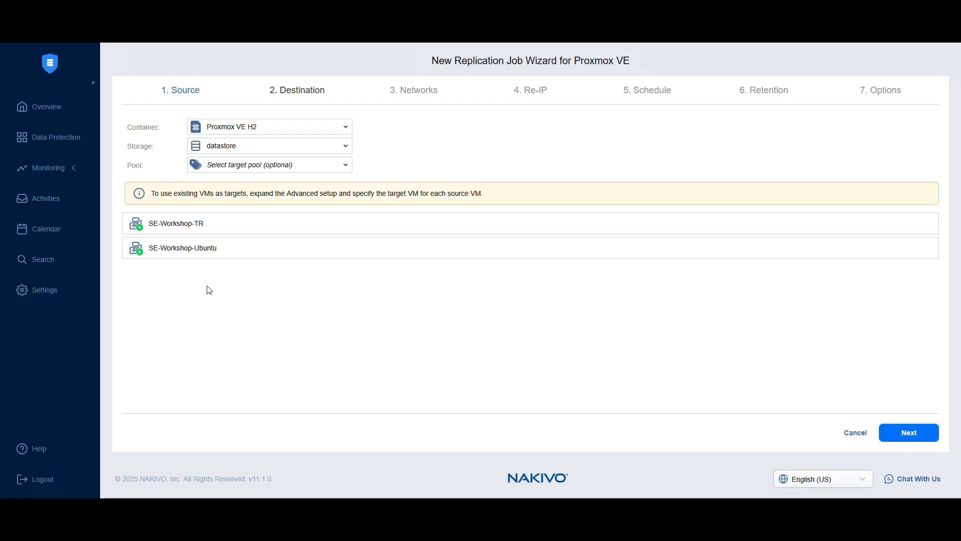
click(177, 247)
click(162, 224)
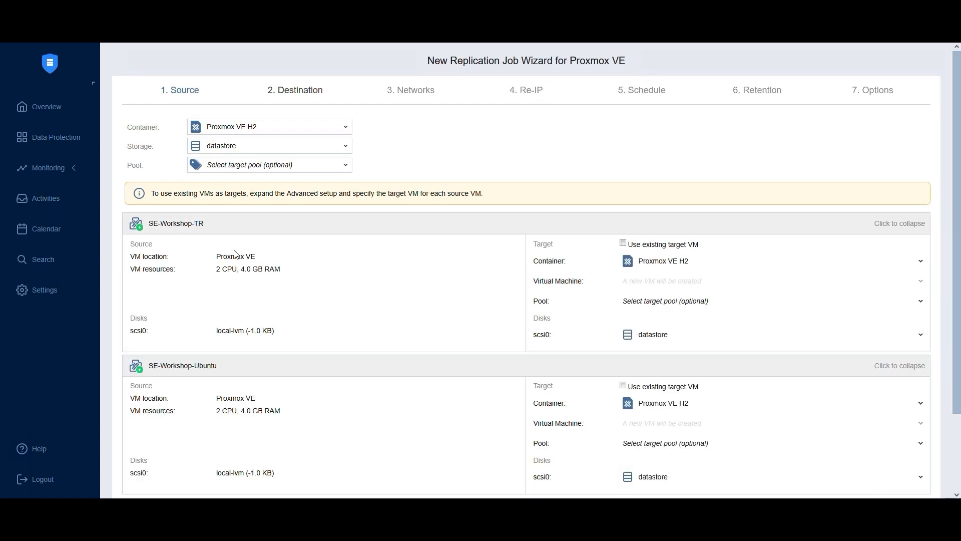
click(622, 243)
click(640, 289)
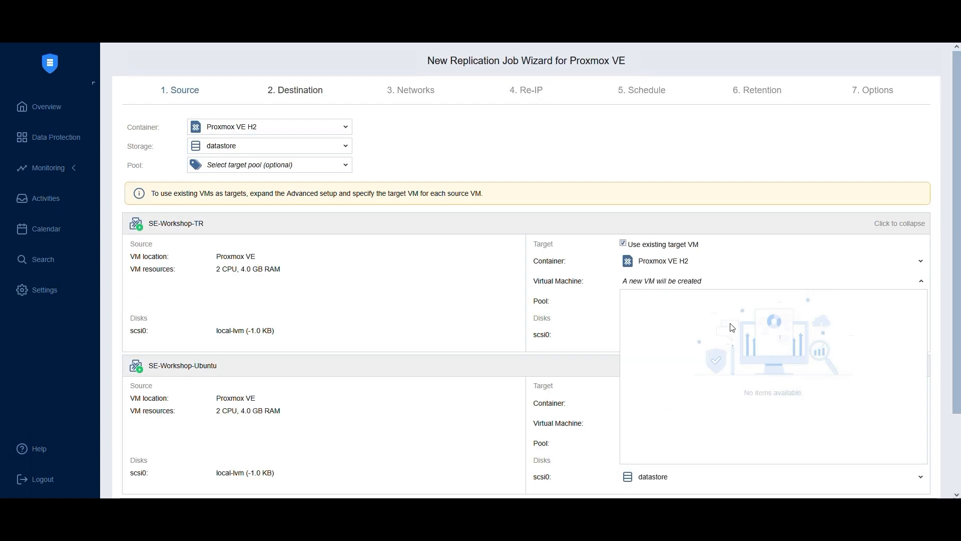
click(623, 243)
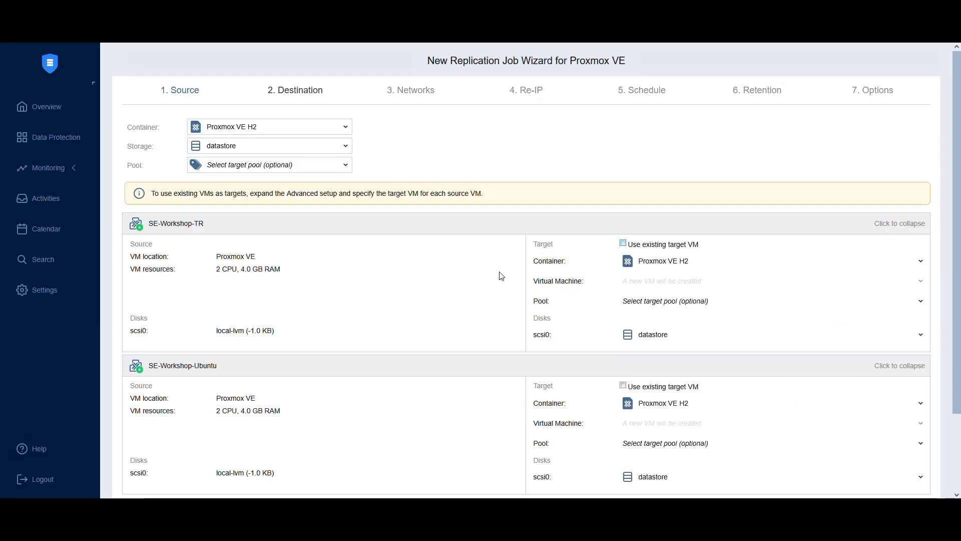
scroll(642, 399, down, 3)
click(896, 434)
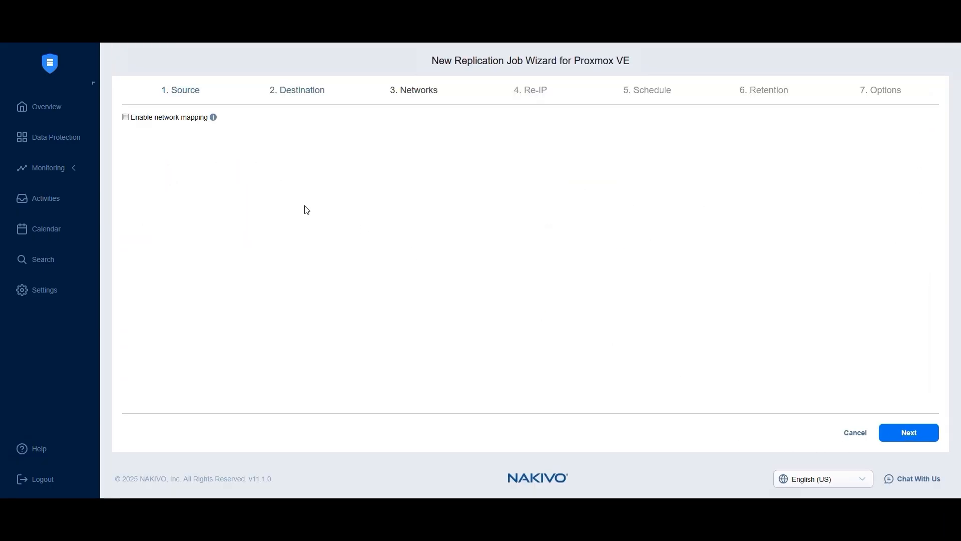
Leave network mapping disabled and continue to the Re-IP step
click(126, 117)
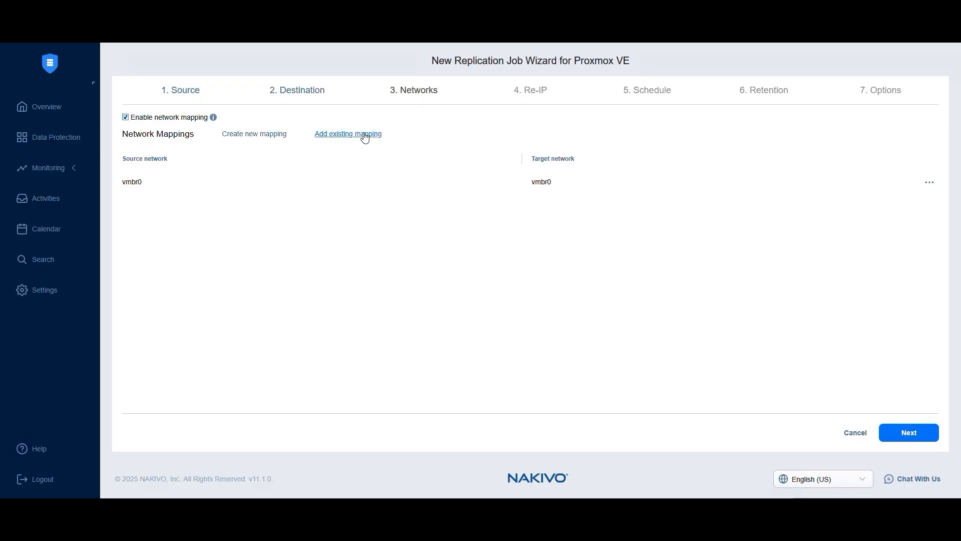
click(192, 119)
click(904, 432)
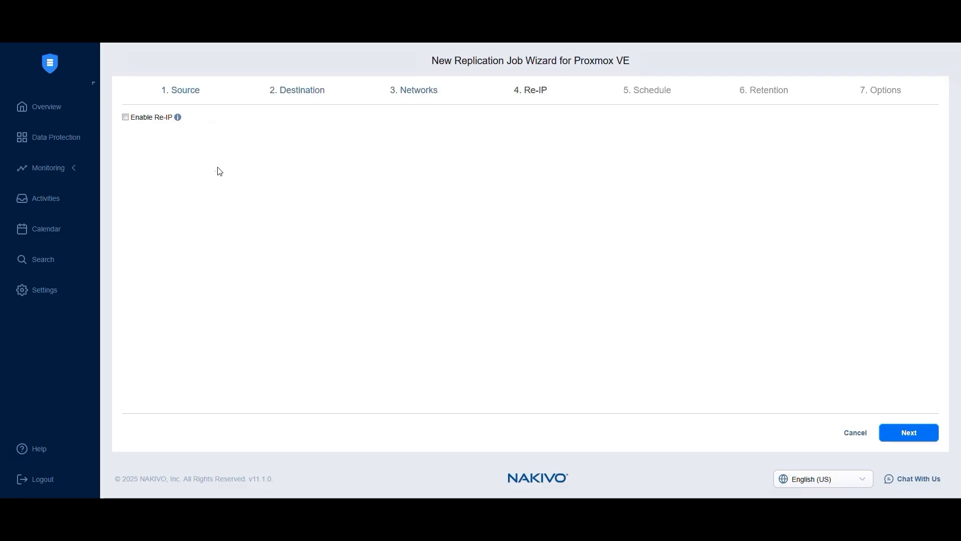
Leave the job with no Re-IP rules, discarding the new rule and closing the empty existing-rules list
click(150, 120)
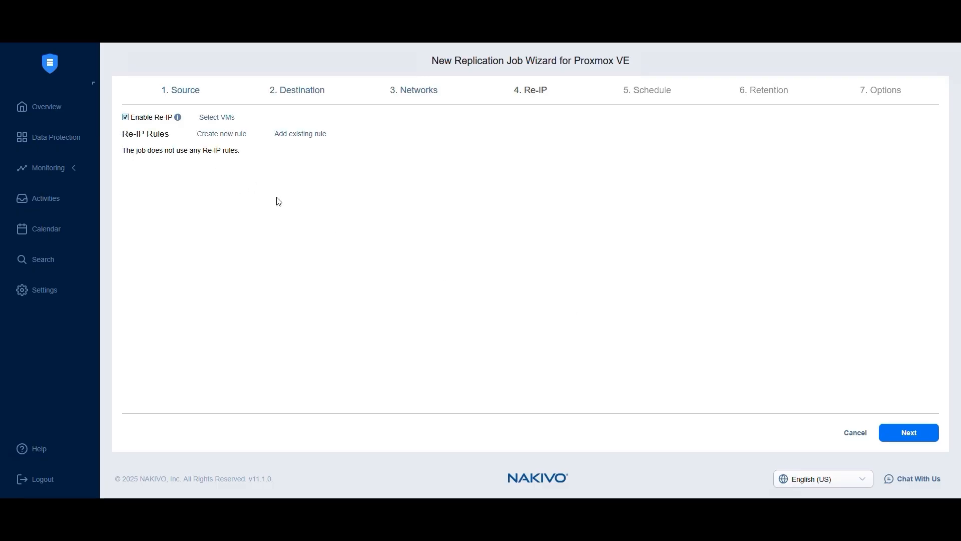
click(220, 135)
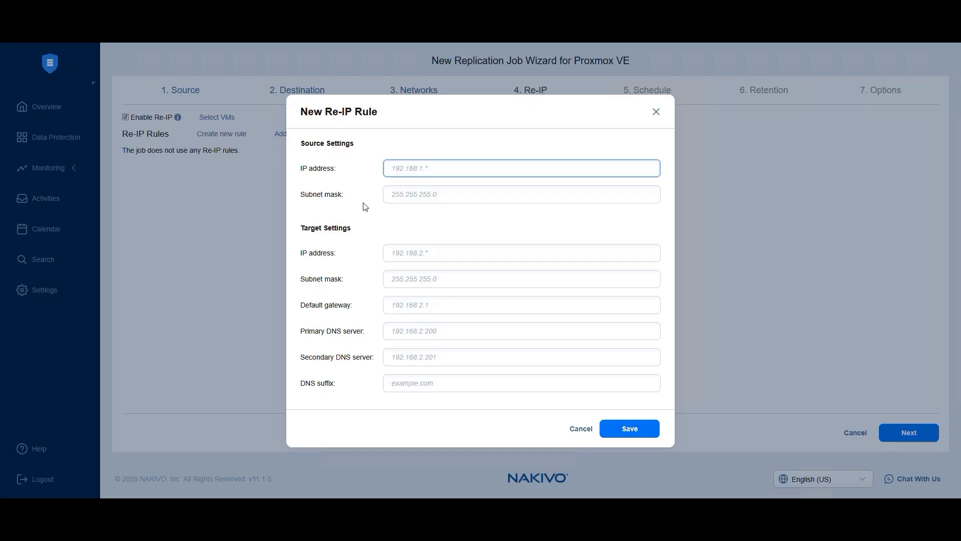
click(581, 429)
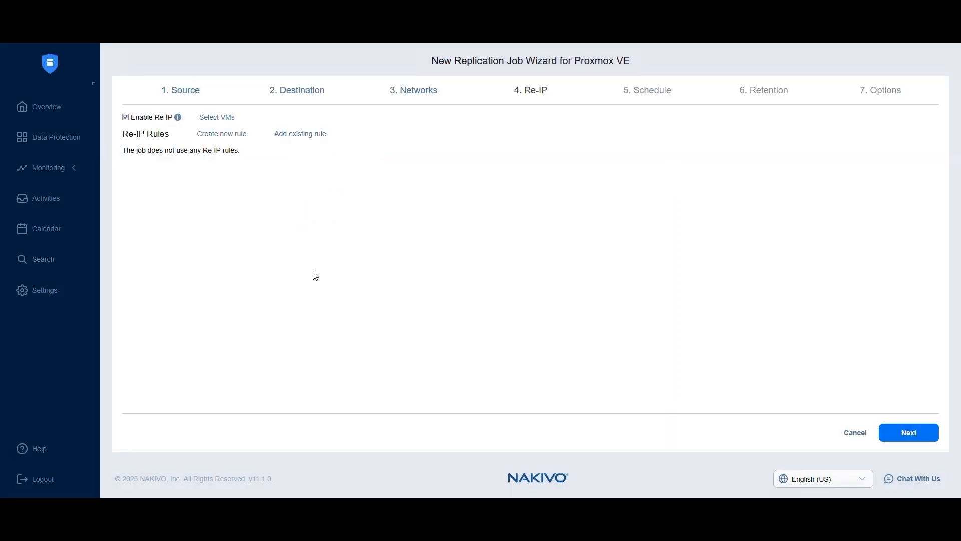
click(300, 134)
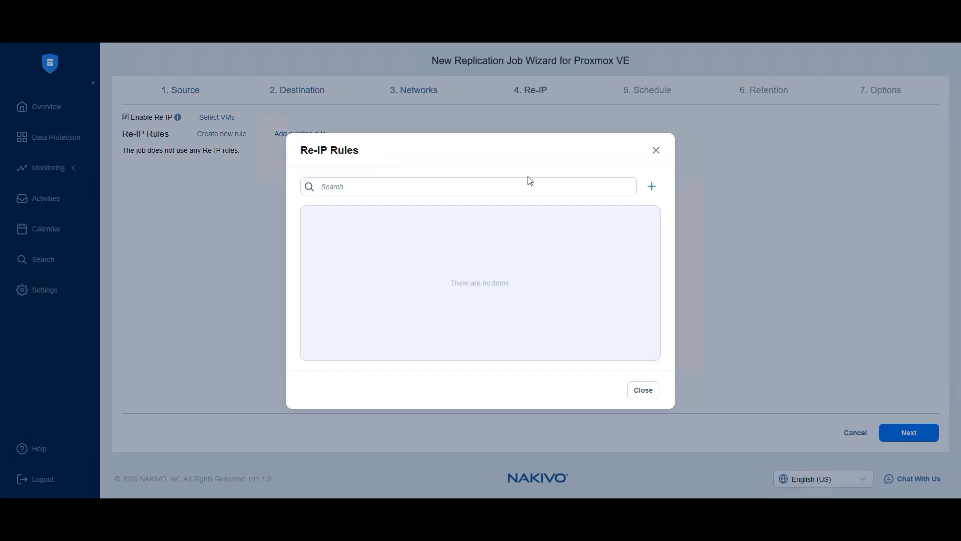
click(644, 390)
click(909, 432)
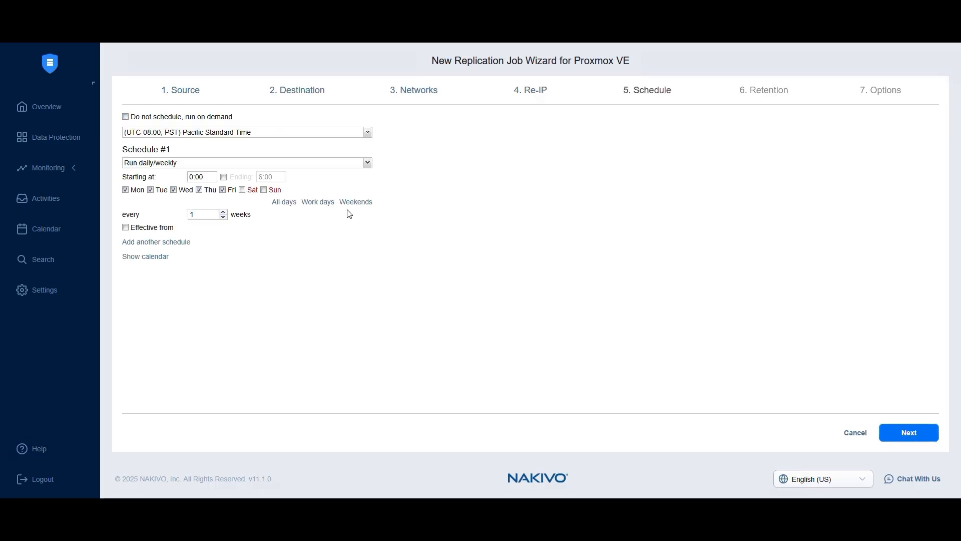
Set Schedule #1 to Run daily/weekly, on weekdays at 0:00
click(247, 162)
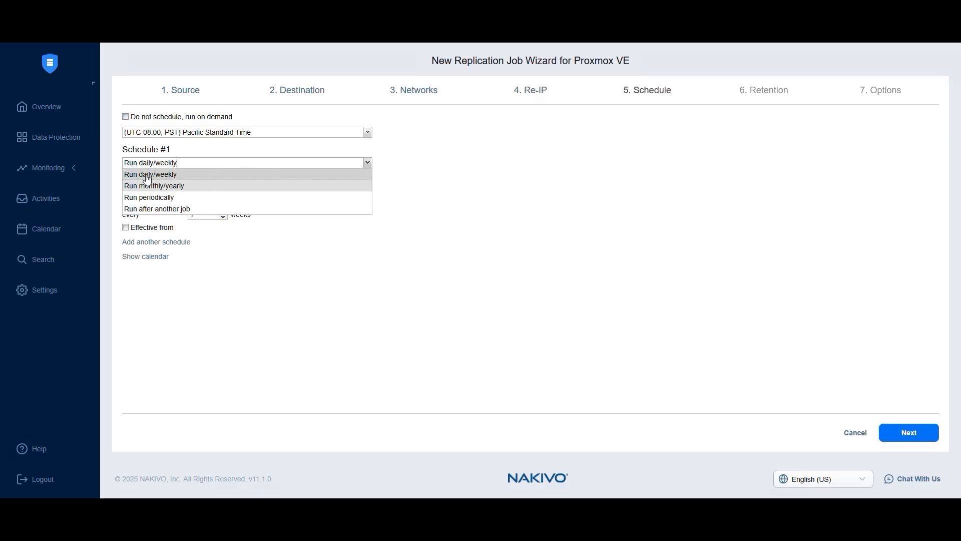
click(171, 197)
click(240, 178)
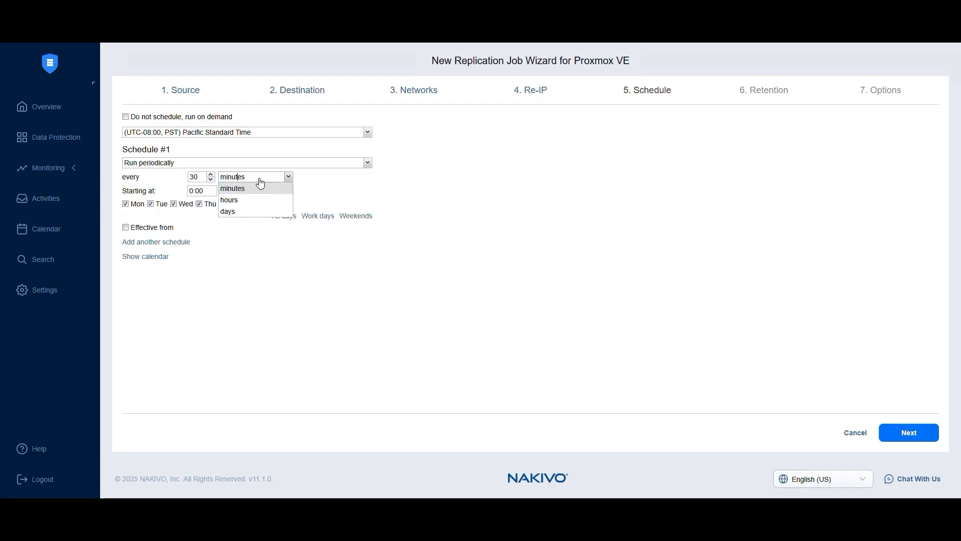
click(236, 162)
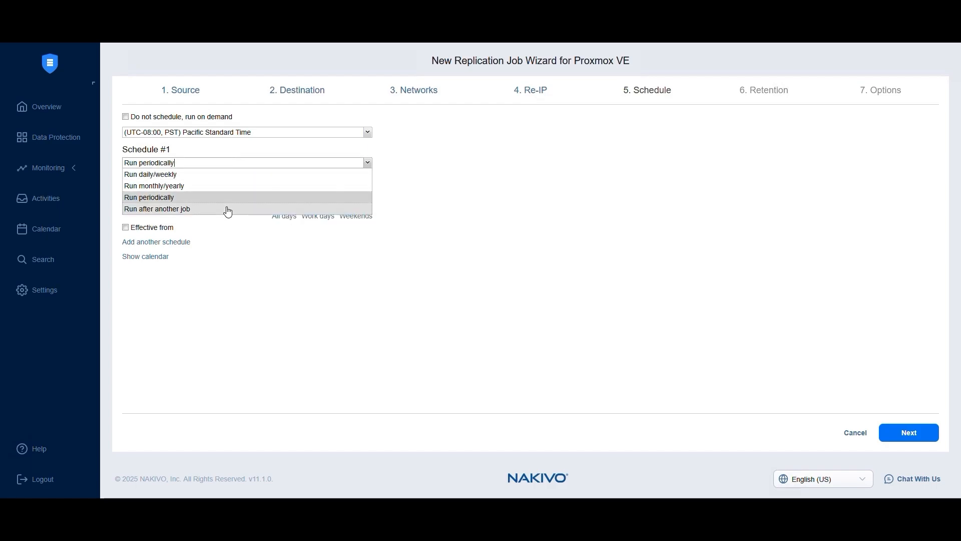
click(228, 208)
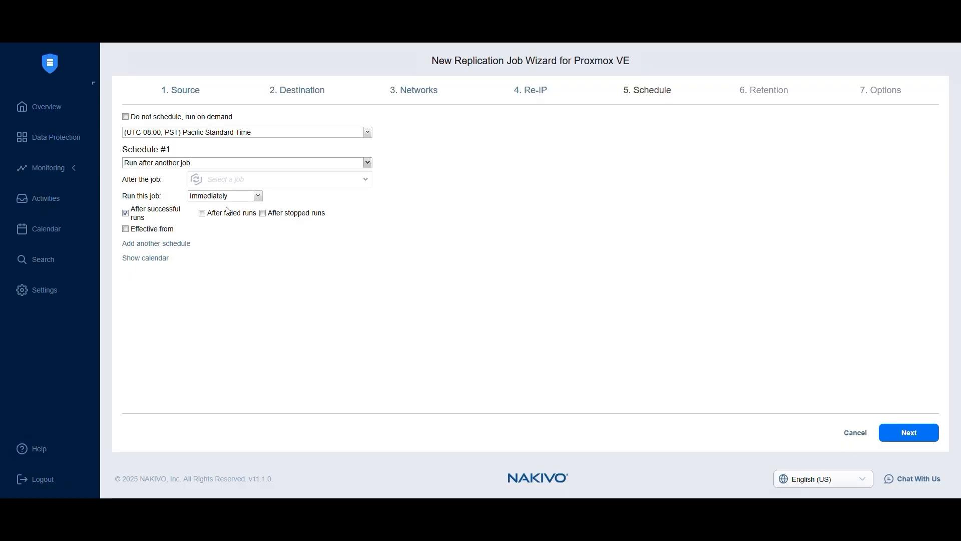
click(157, 243)
click(175, 163)
Add a second monthly/yearly schedule for the last Friday of each month and preview the calendar
click(180, 174)
click(368, 257)
click(350, 279)
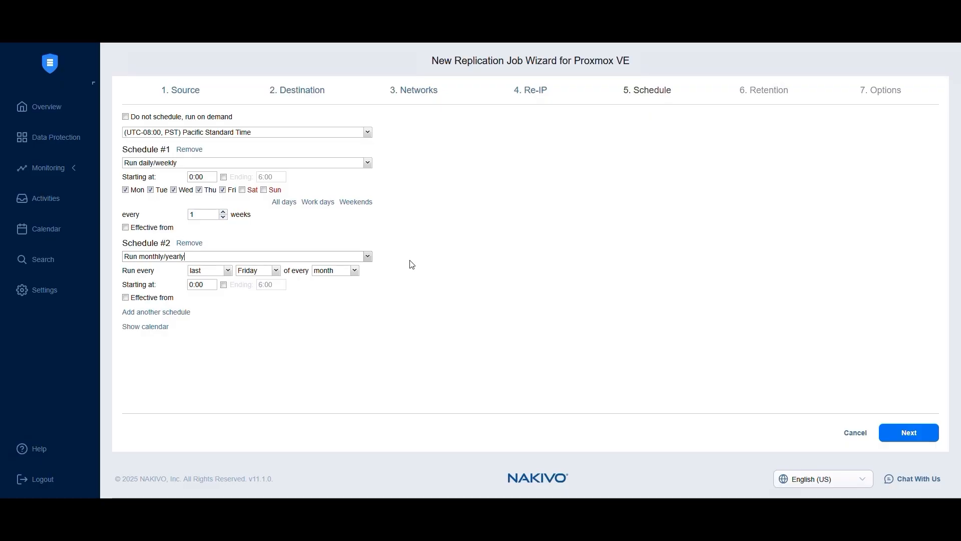
click(162, 328)
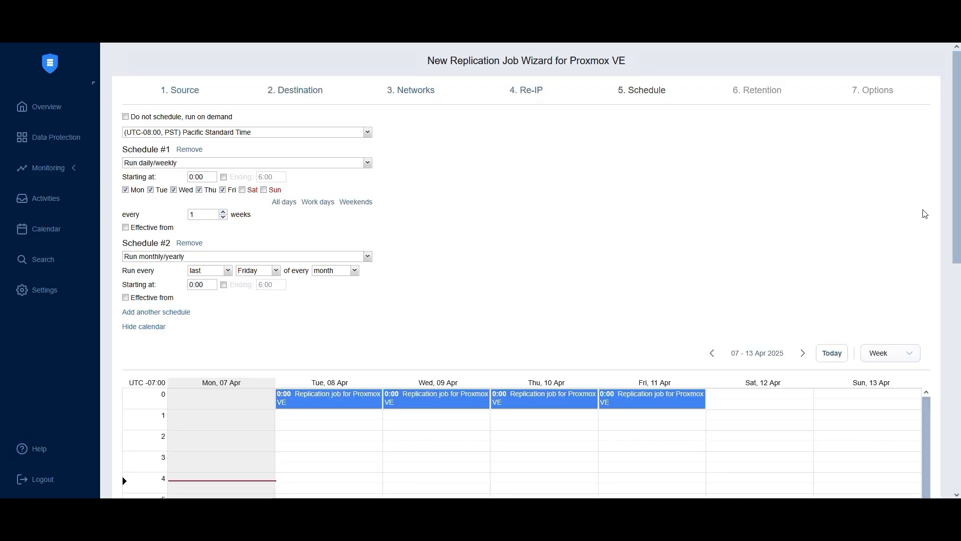
drag(958, 255, 958, 406)
scroll(801, 340, down, 4)
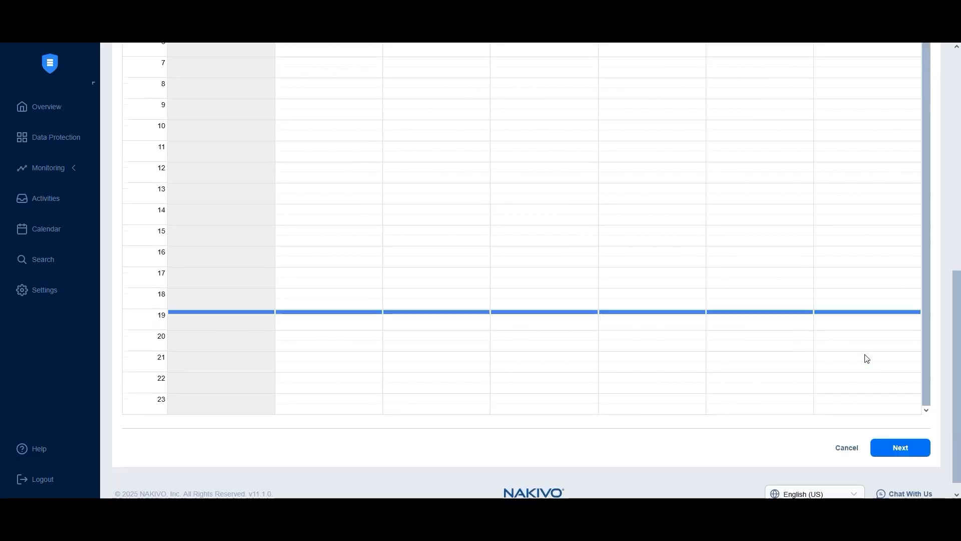
click(903, 448)
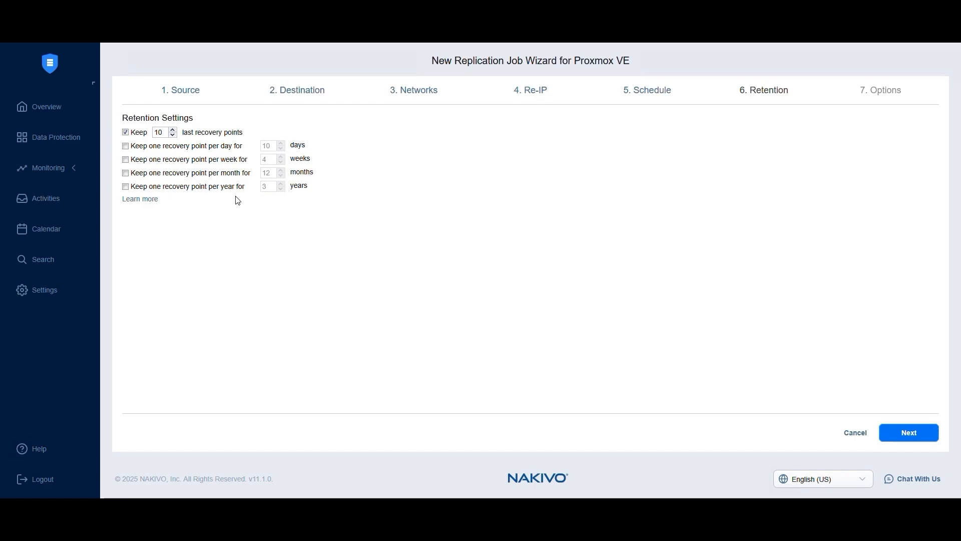
Keep the default retention, then set job priority to 1 and disable app-aware mode
click(919, 447)
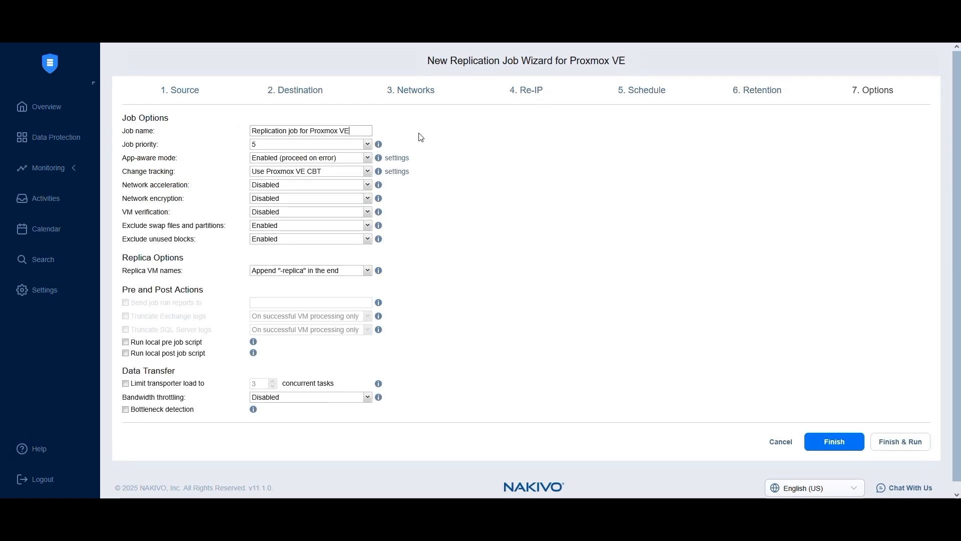
click(257, 147)
click(261, 156)
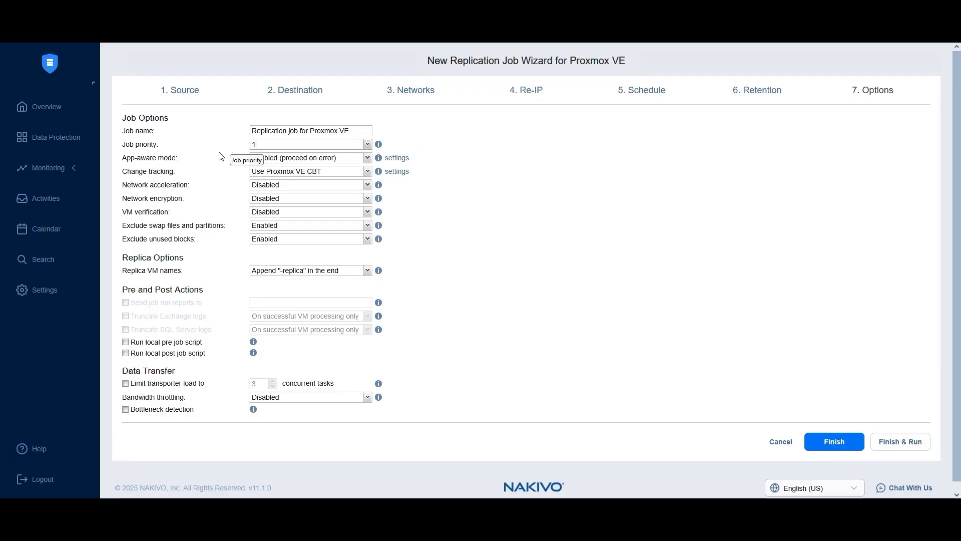
click(267, 163)
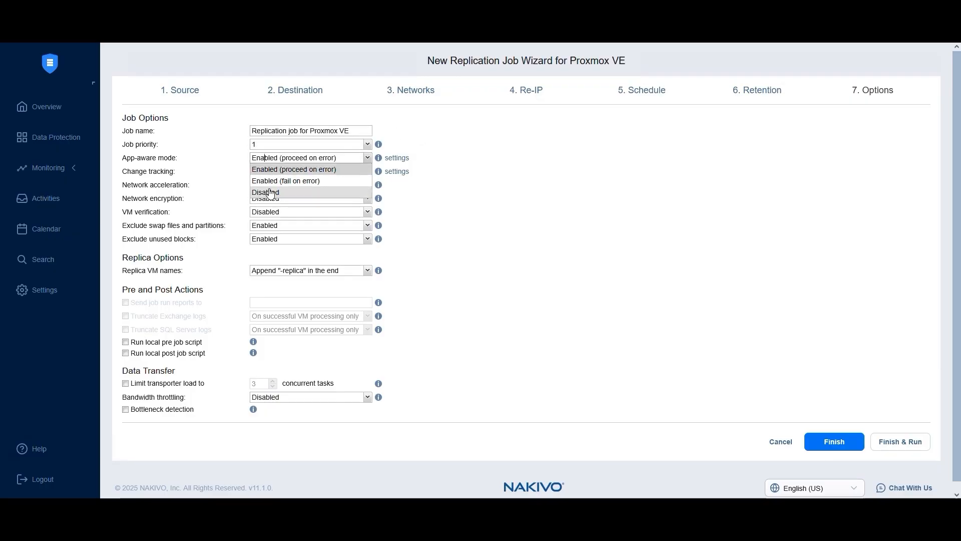
click(258, 165)
click(258, 163)
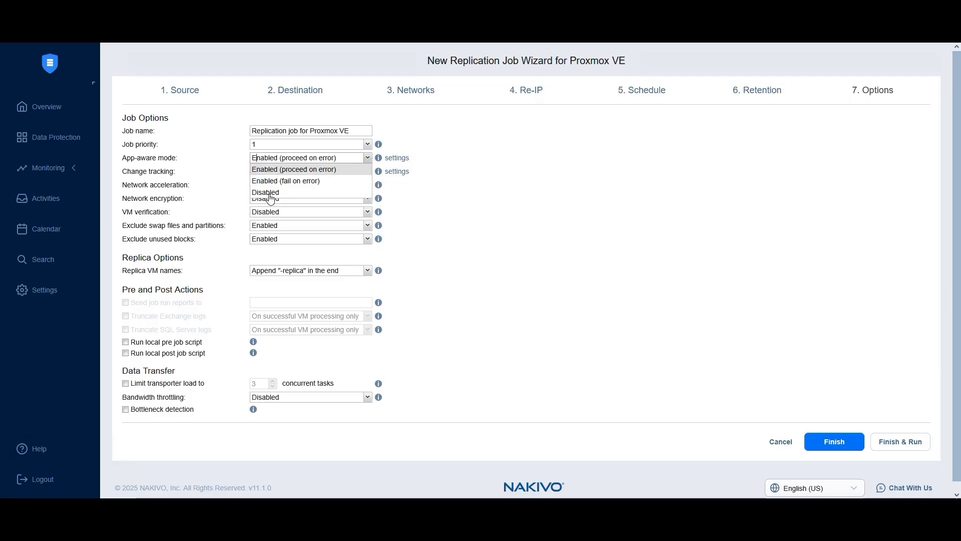
click(269, 194)
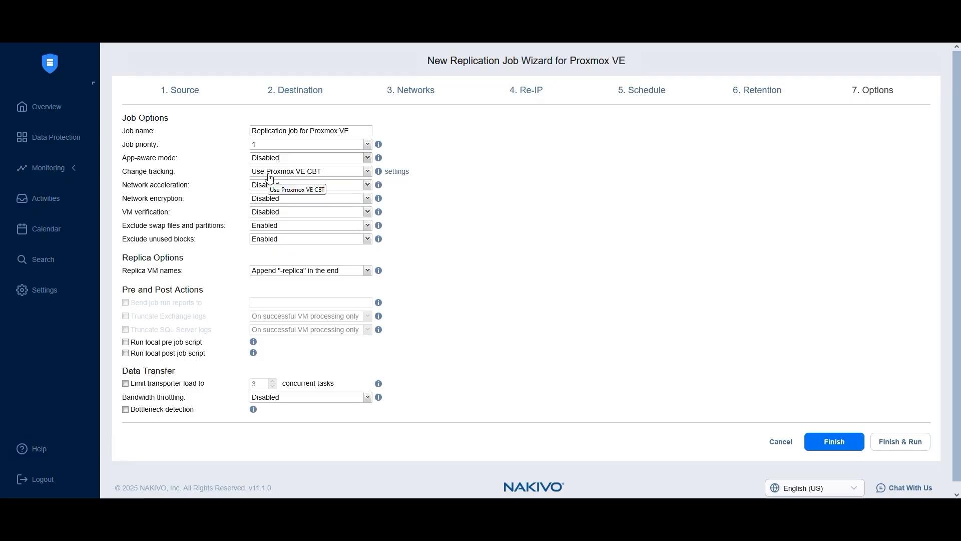
Keep Proxmox VE CBT change tracking and leave VM verification disabled
click(270, 173)
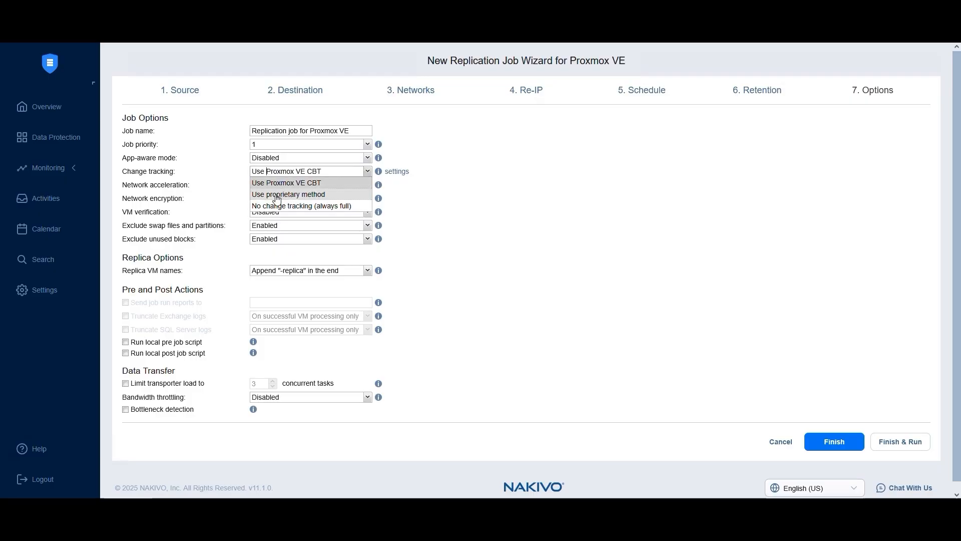
click(260, 183)
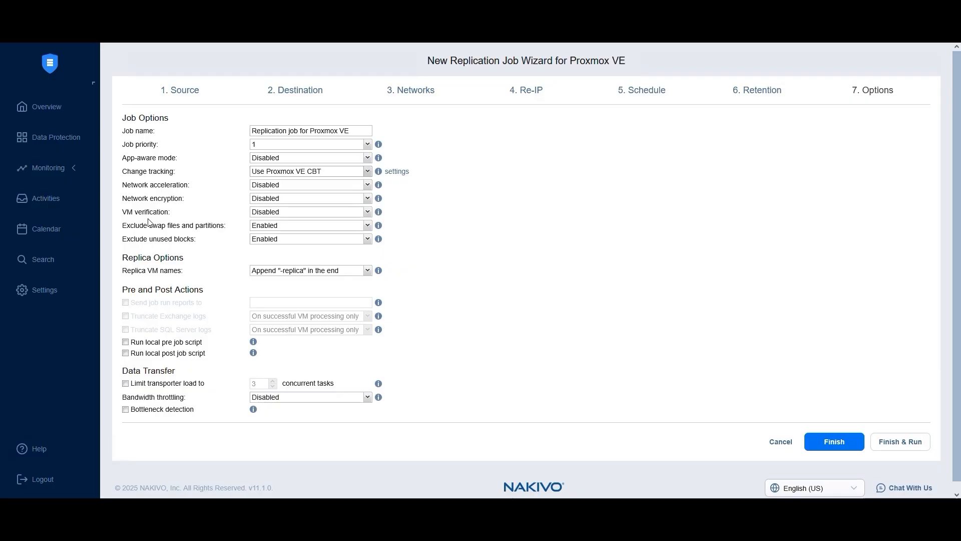
click(256, 212)
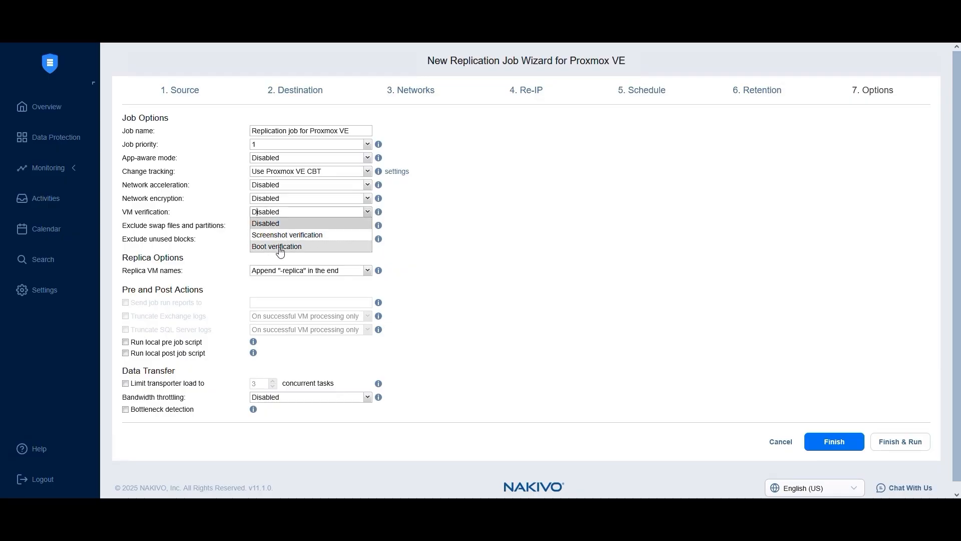
click(259, 225)
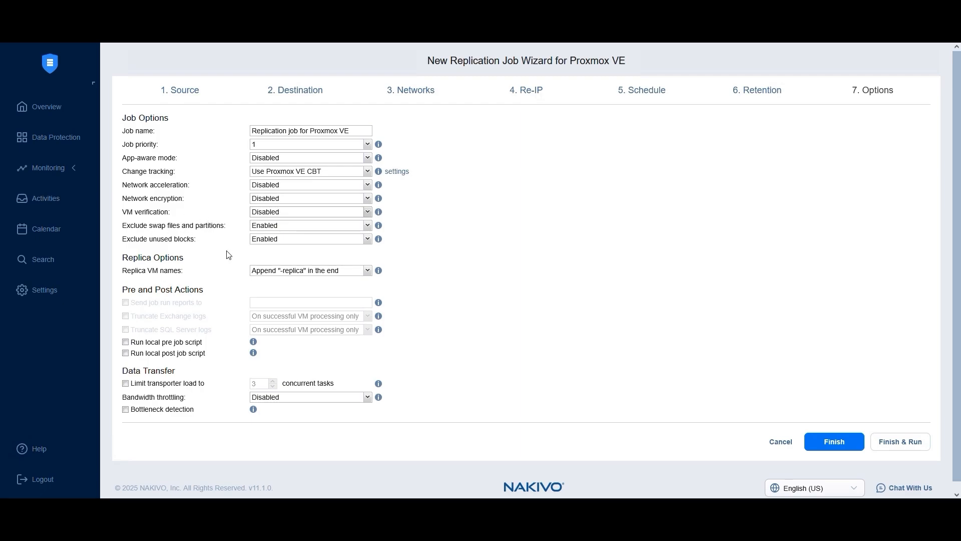
mouse_move(196, 304)
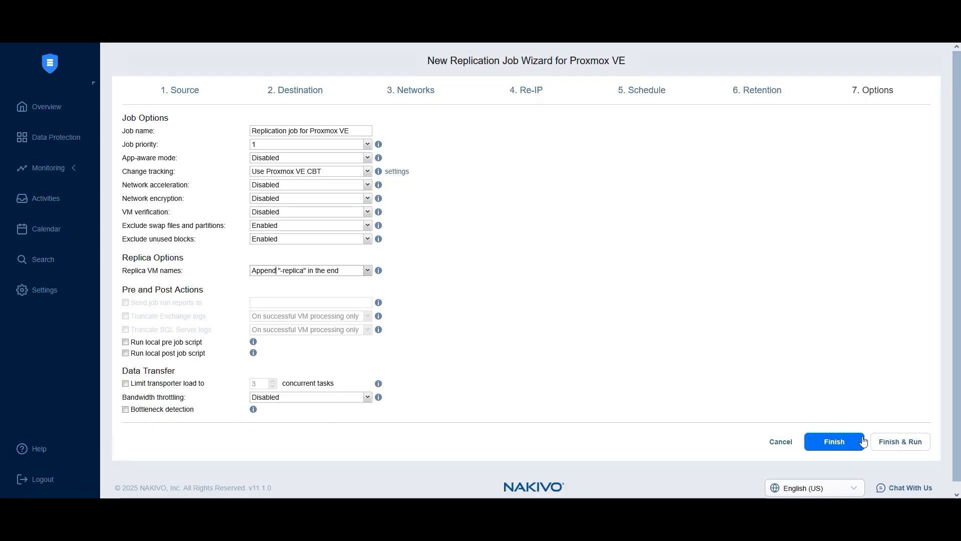
Finish the job and run it for all VMs using job retention
click(901, 443)
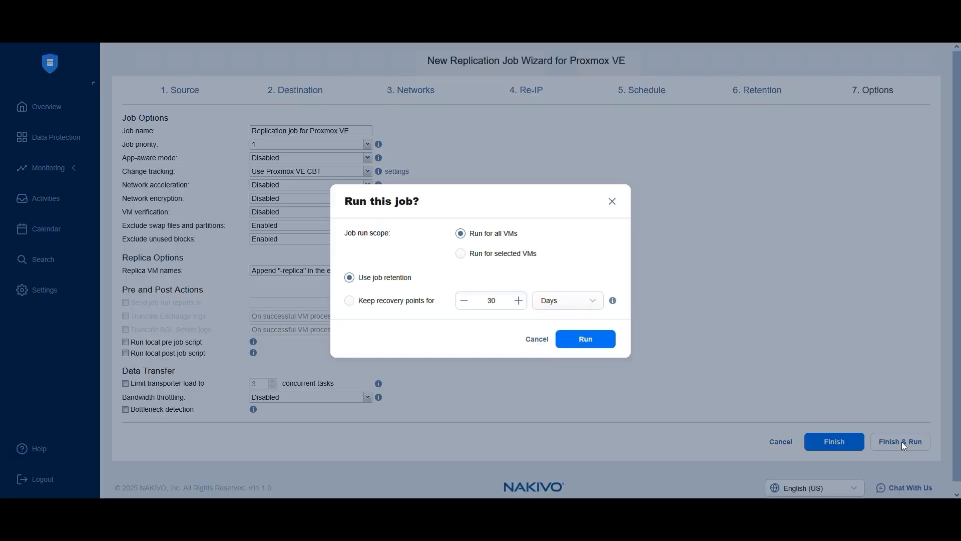
click(579, 340)
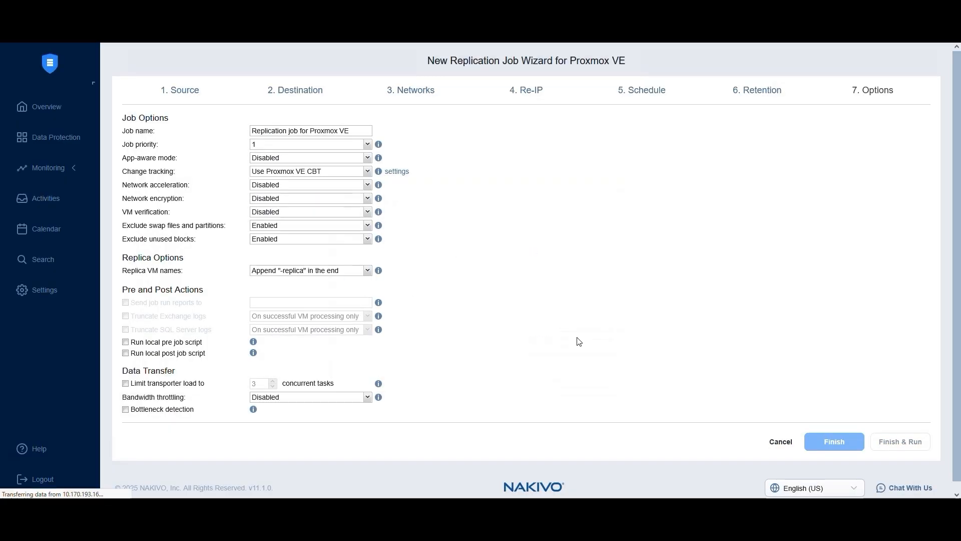